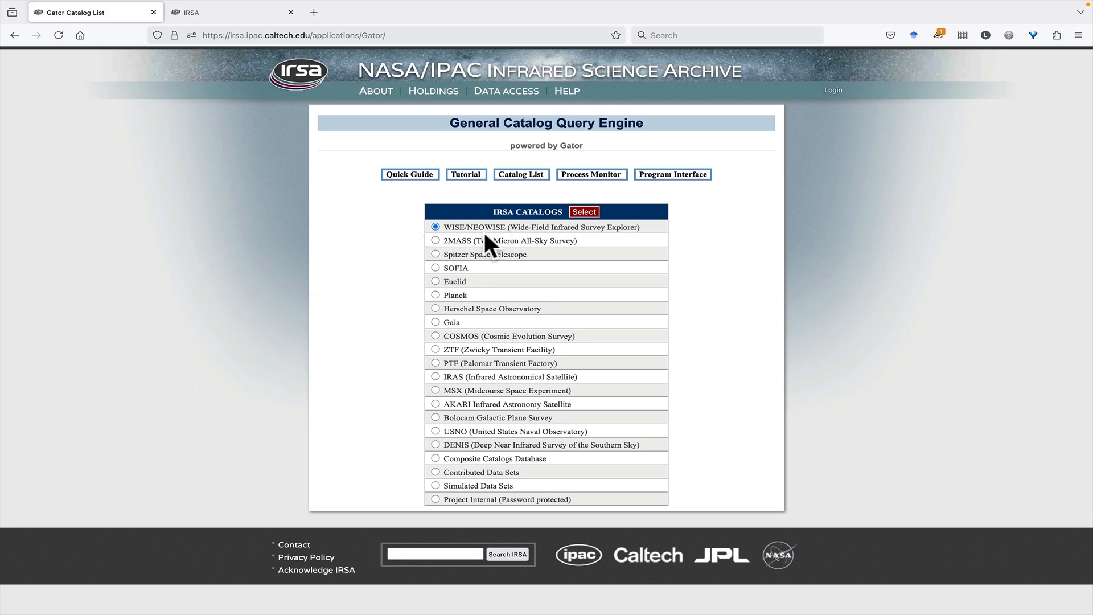
- Open the query form for the NEOWISE-R Single Exposure (L1b) Source Table from the WISE/NEOWISE catalogs
left_click(582, 209)
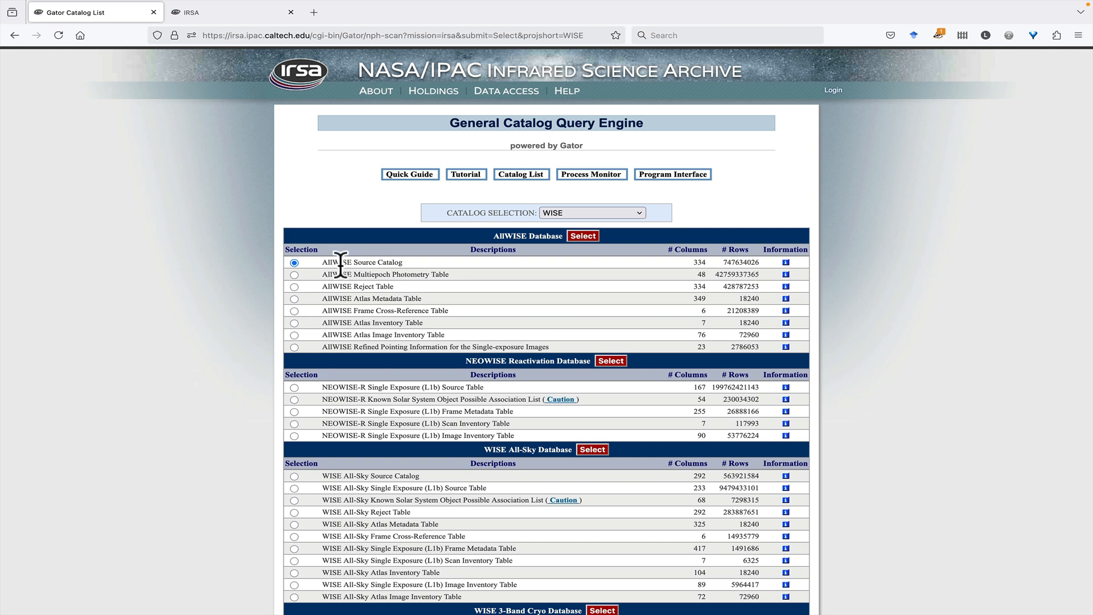
scroll(340, 264, "down", 3)
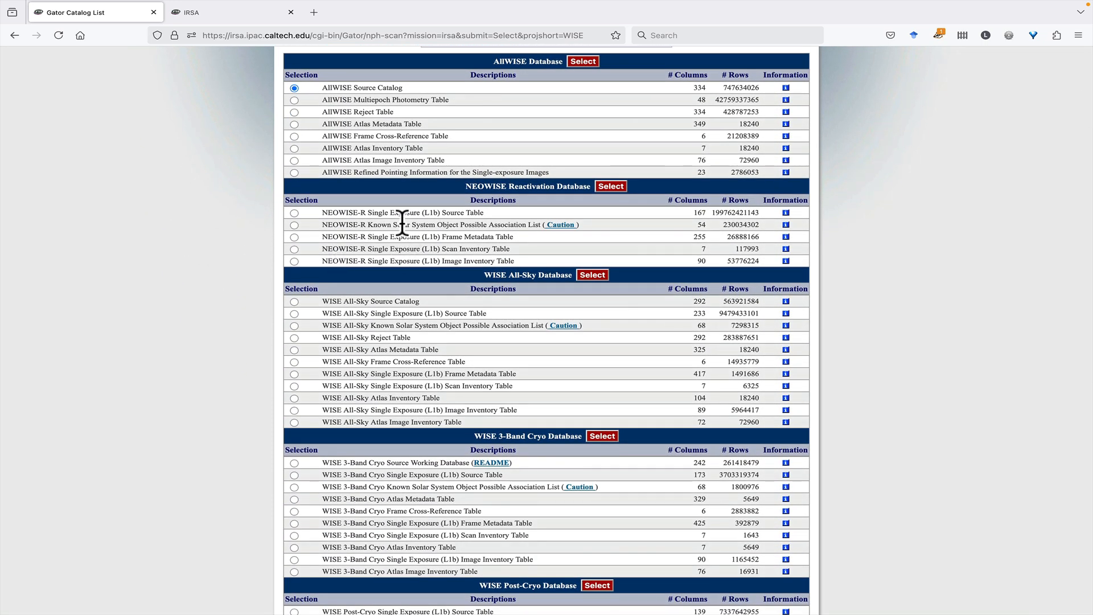
left_click(294, 212)
left_click(613, 184)
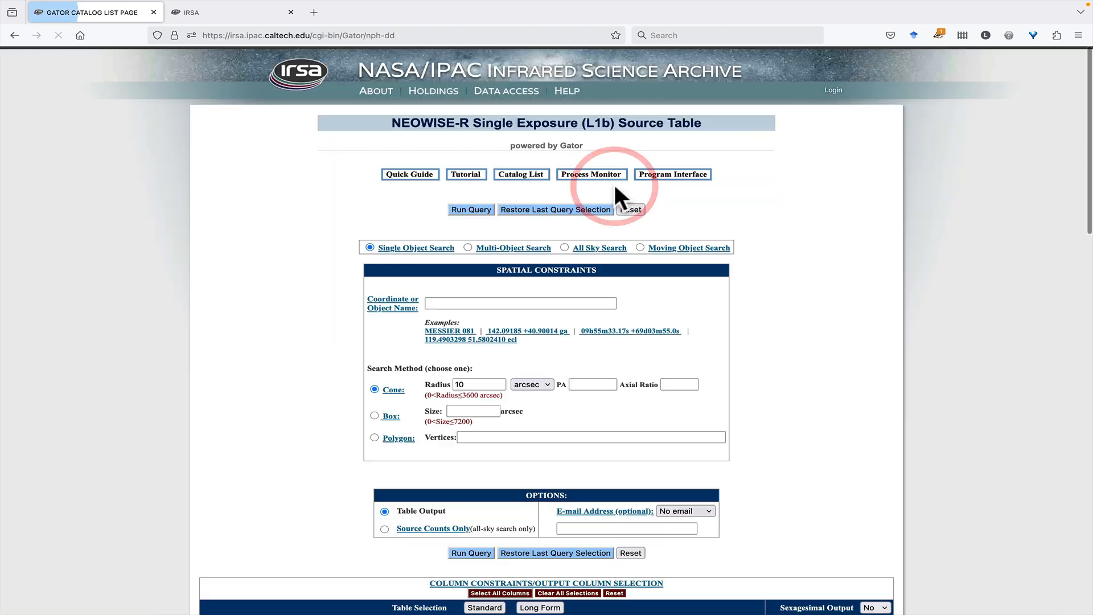
- Run a moving object search for the single asteroid Victoria
left_click(641, 247)
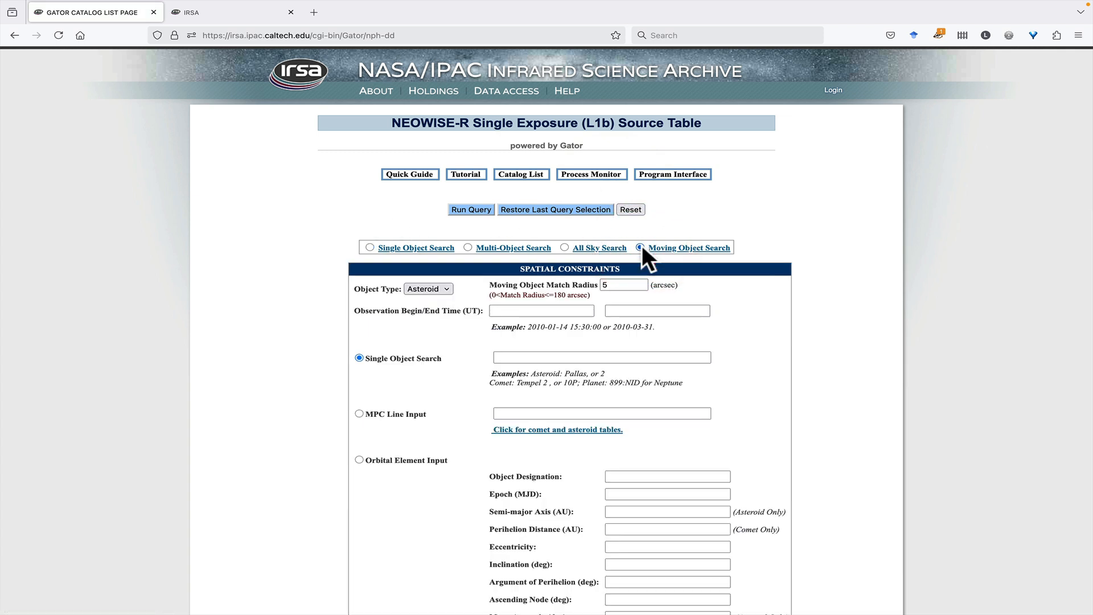
scroll(757, 285, "down", 2)
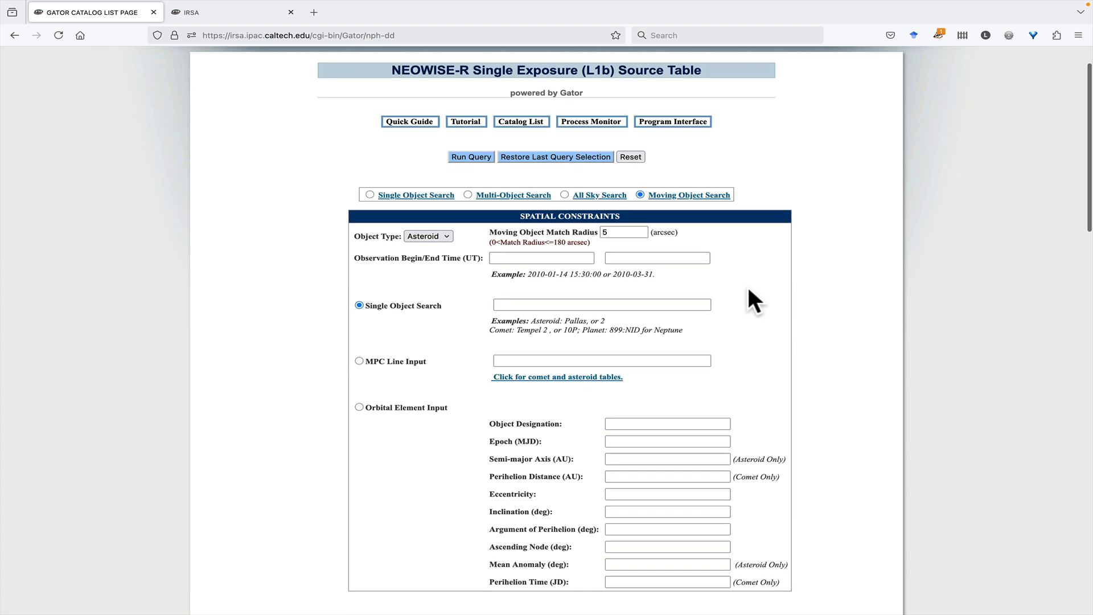
left_click(429, 235)
left_click(430, 236)
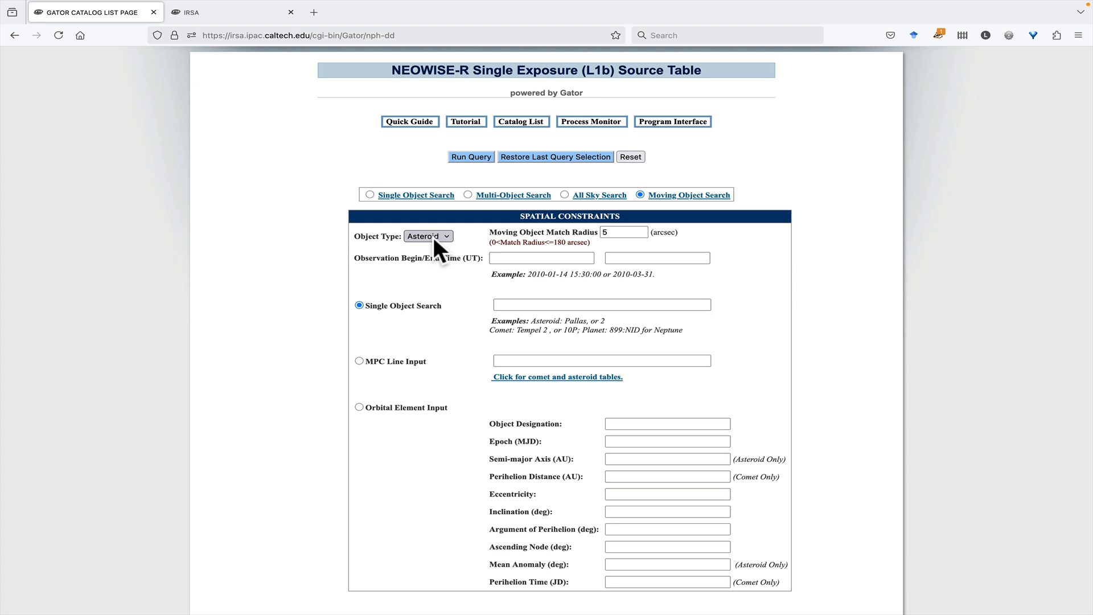
left_click(517, 306)
type("Victoria")
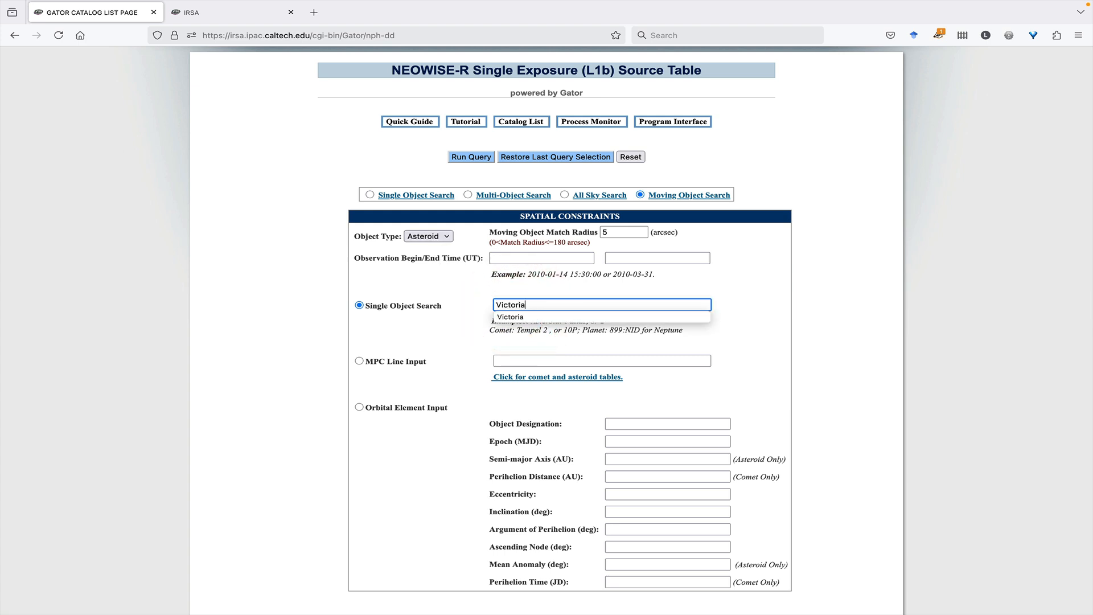
left_click(465, 158)
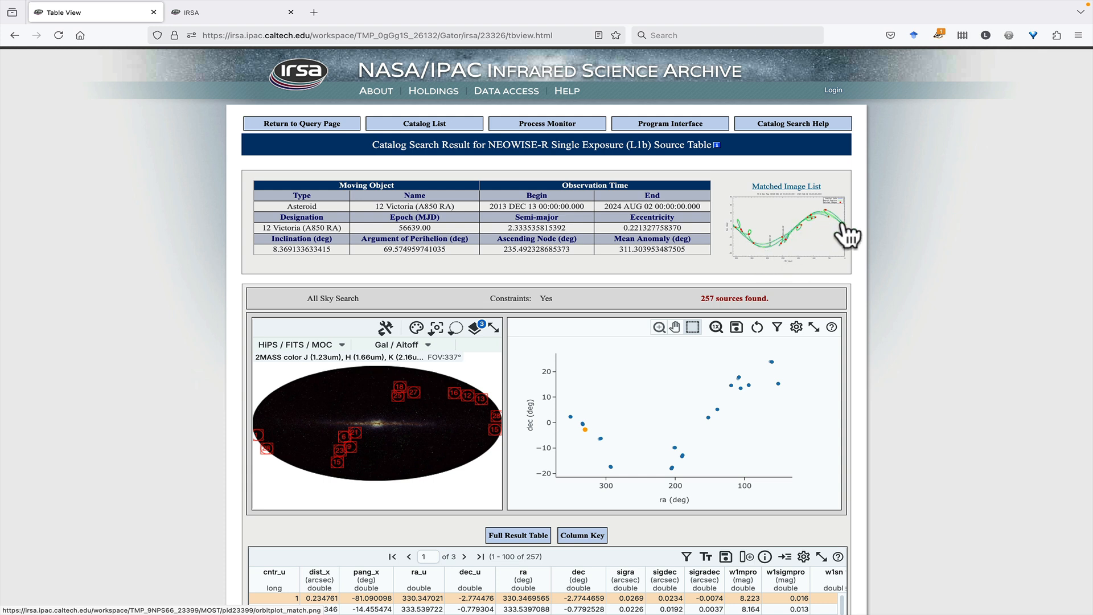
- Set the results chart to plot mjd on the X axis and w1mpro on the Y axis
left_click(795, 328)
left_click(489, 201)
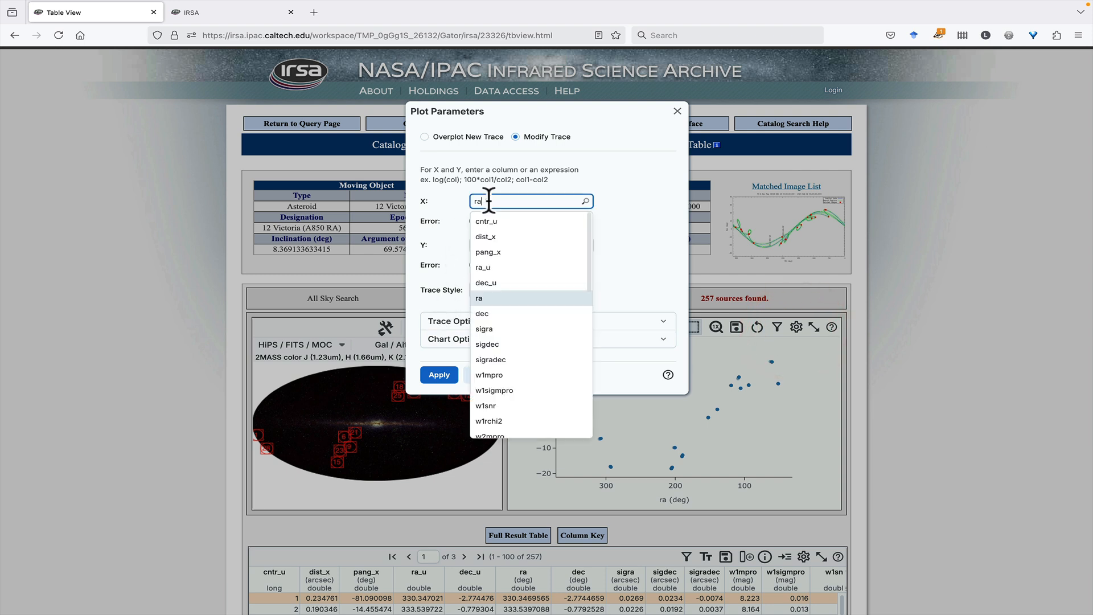
double_click(489, 201)
type("mjd")
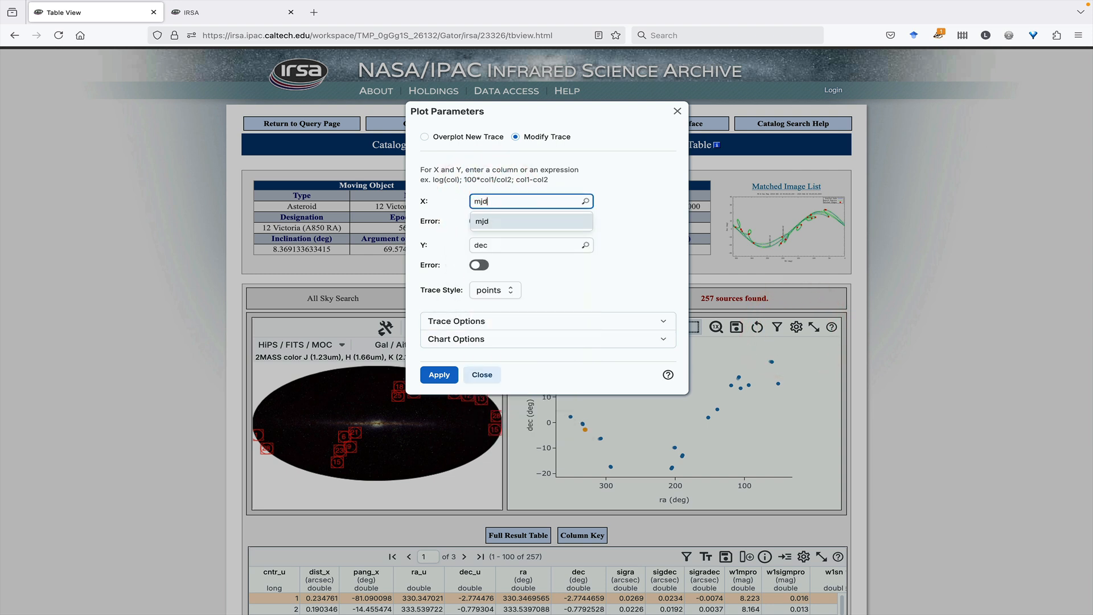
left_click(485, 221)
left_click(487, 245)
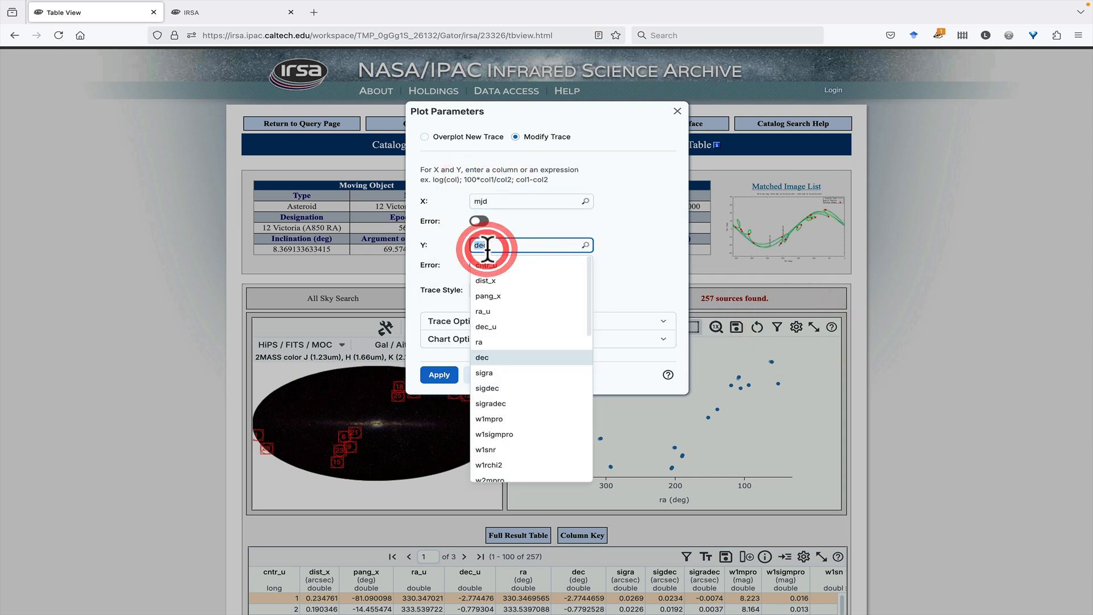
type("w1mpro")
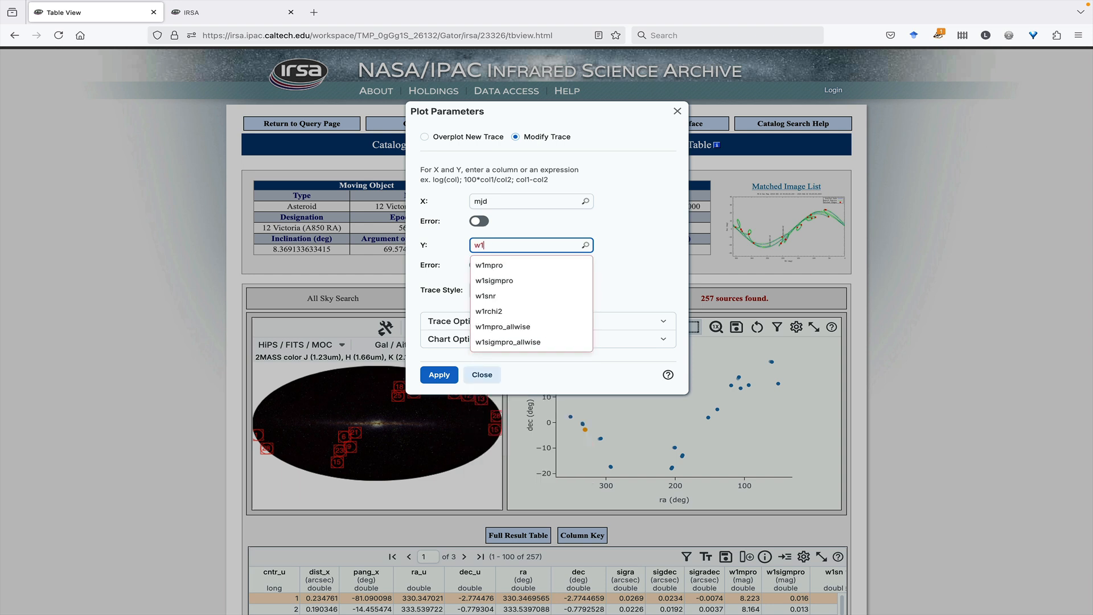
left_click(489, 265)
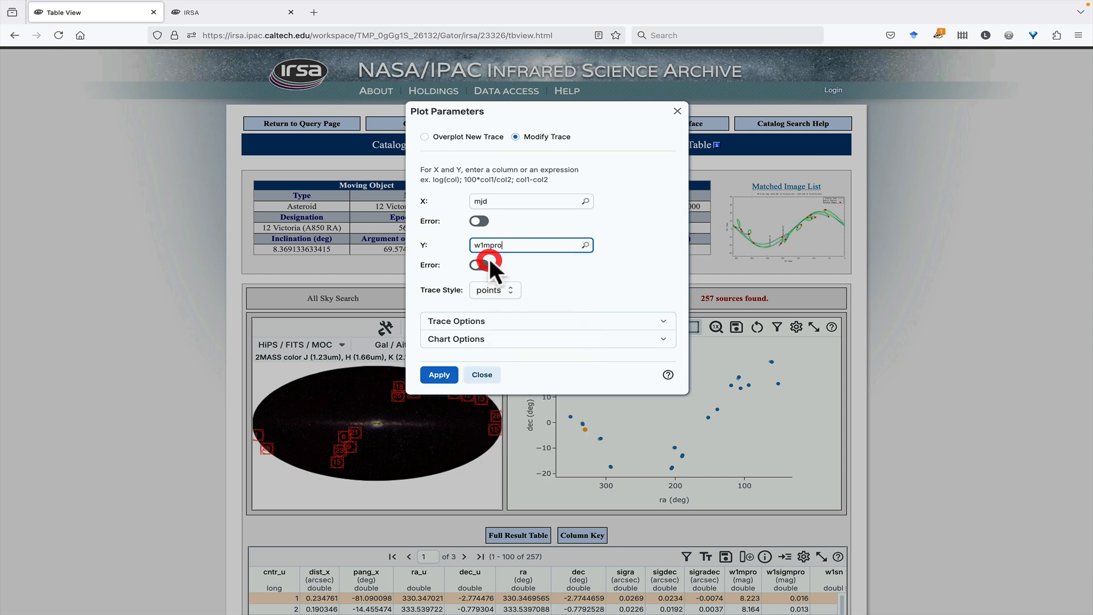
- Reverse the chart's Y axis, apply the plot parameters and close the dialog
left_click(489, 339)
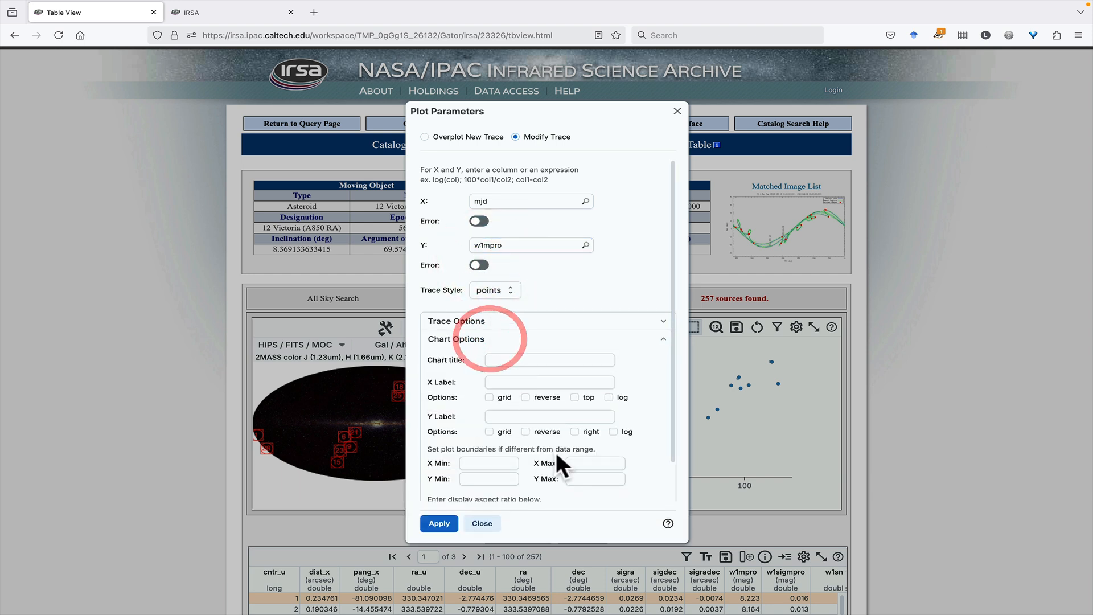
left_click(526, 431)
left_click(447, 524)
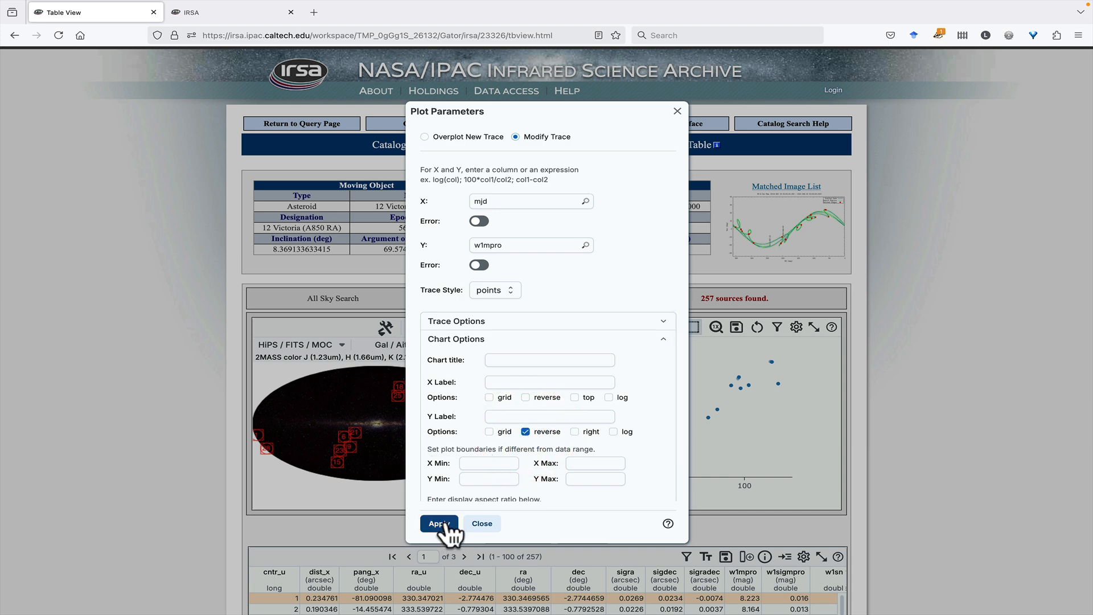
left_click(478, 523)
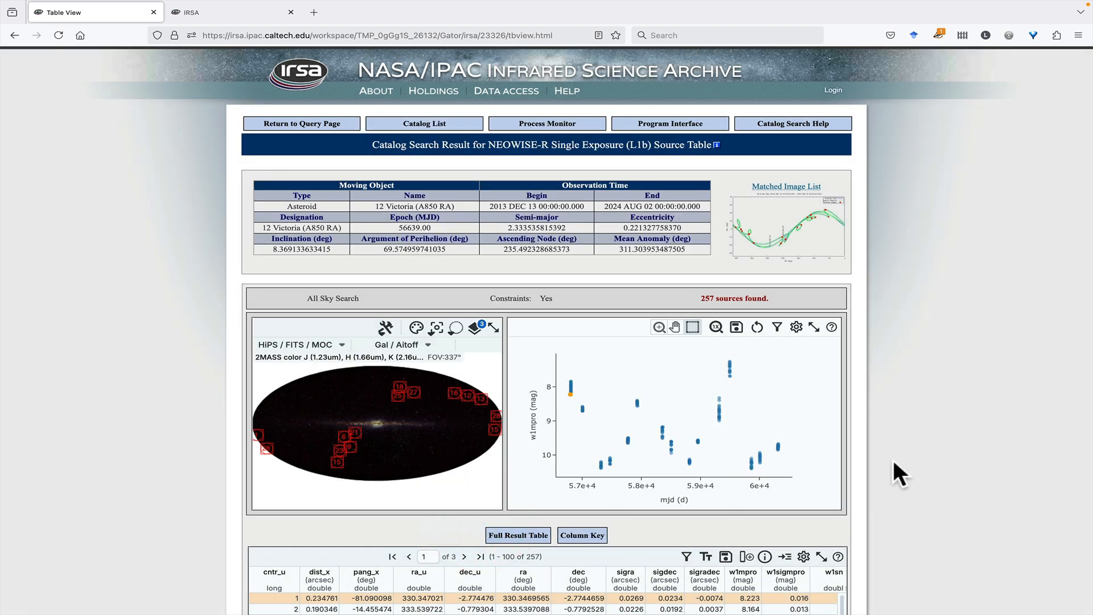
- Review the file formats available for saving the results table, and close the dialog without saving
scroll(893, 461, "down", 5)
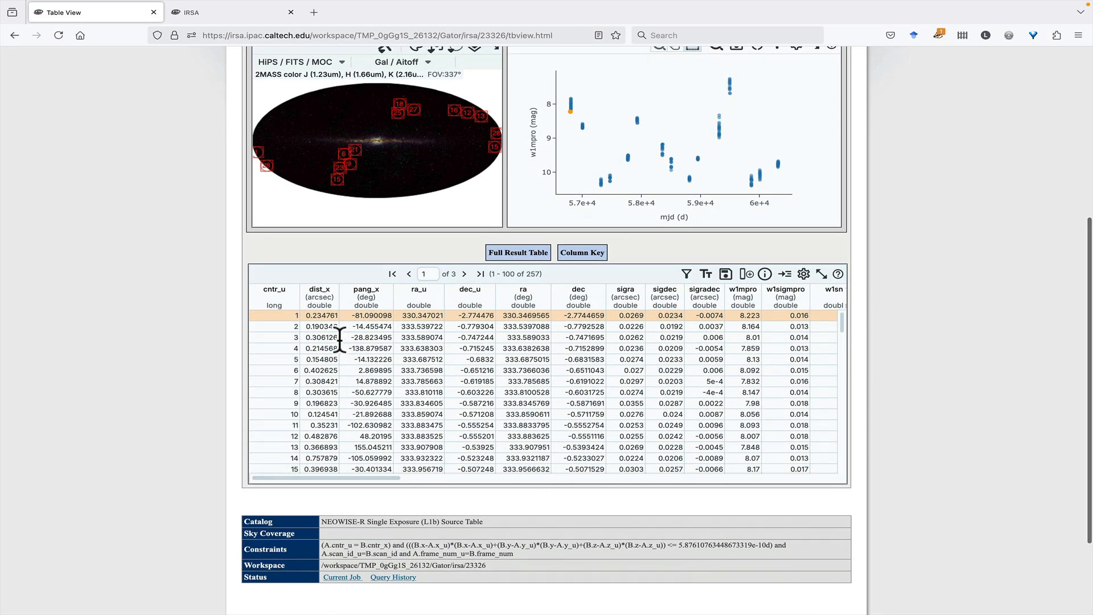
left_click(725, 274)
left_click(543, 150)
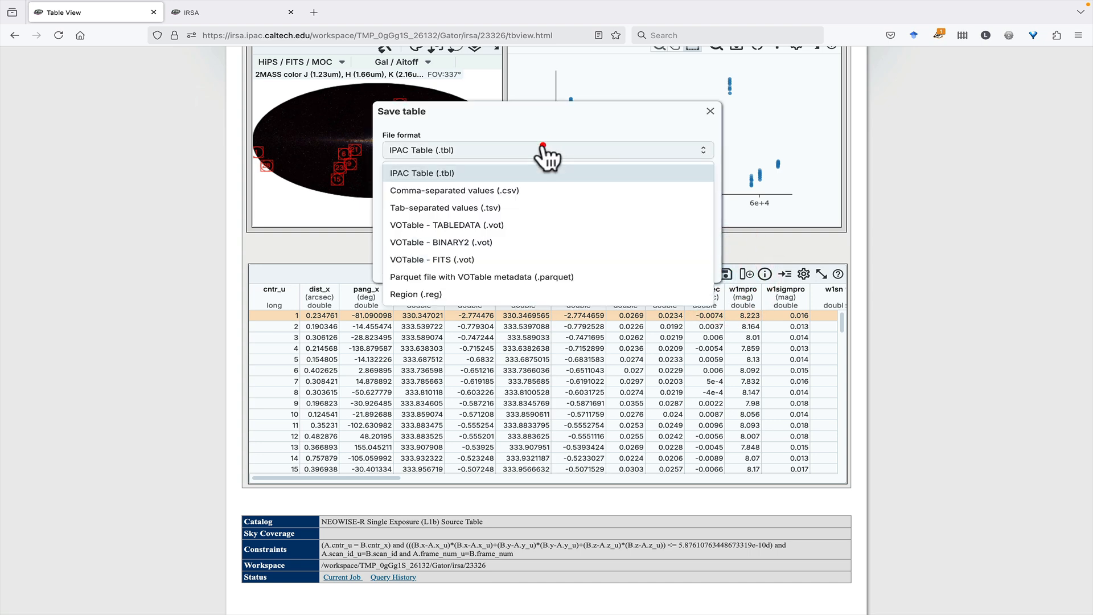
left_click(709, 111)
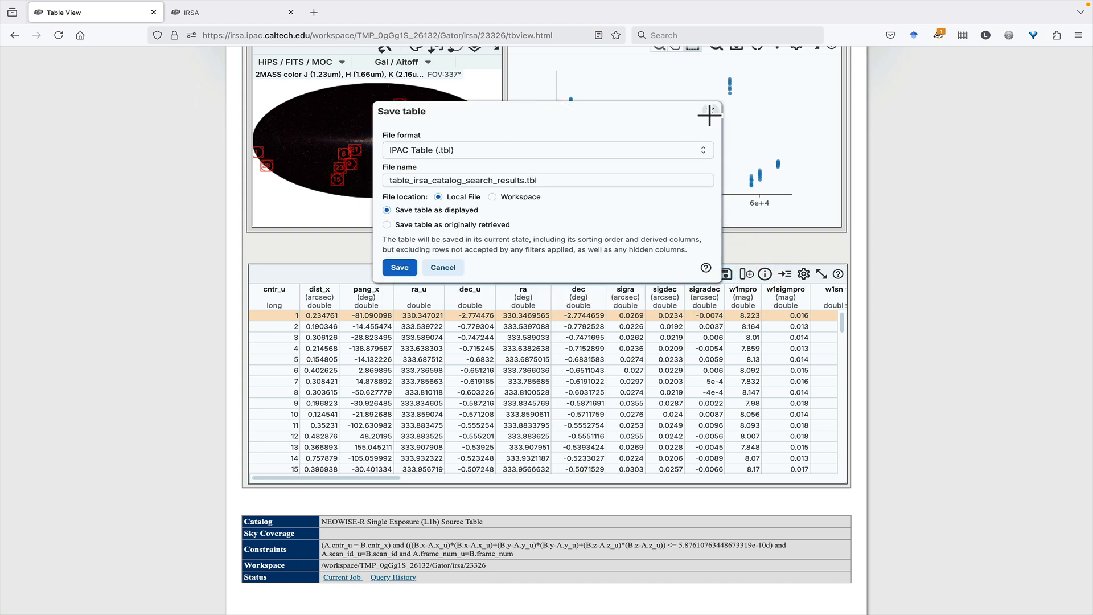
left_click(709, 112)
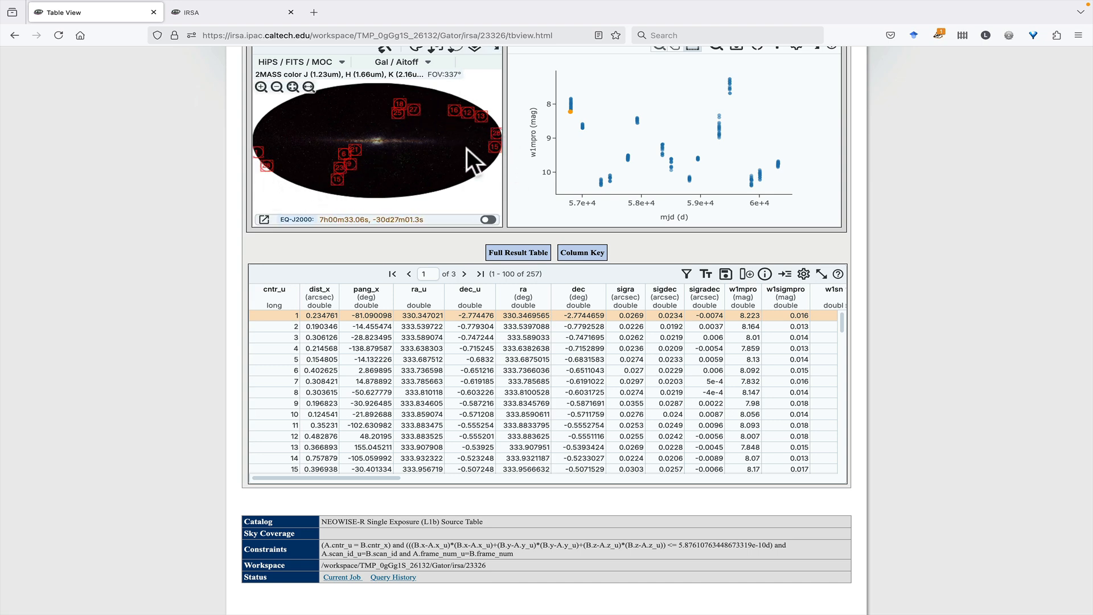
- Return to the WISE catalog list and open the query form for the NEOWISE-R Known Solar System Object Possible Association List
left_click(132, 120)
scroll(137, 121, "up", 3)
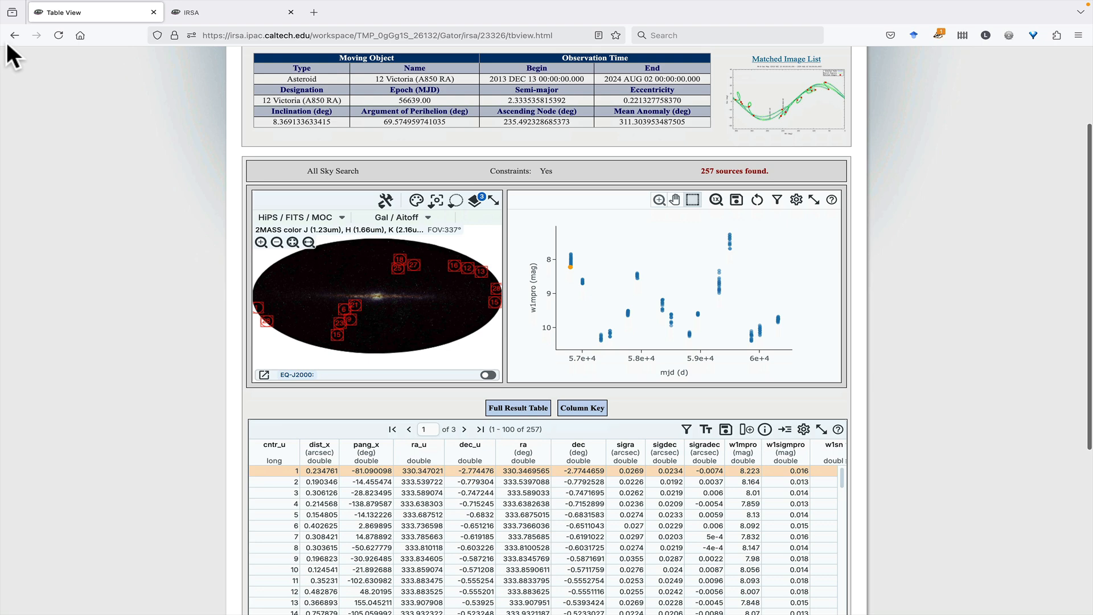
left_click(13, 36)
left_click(13, 36)
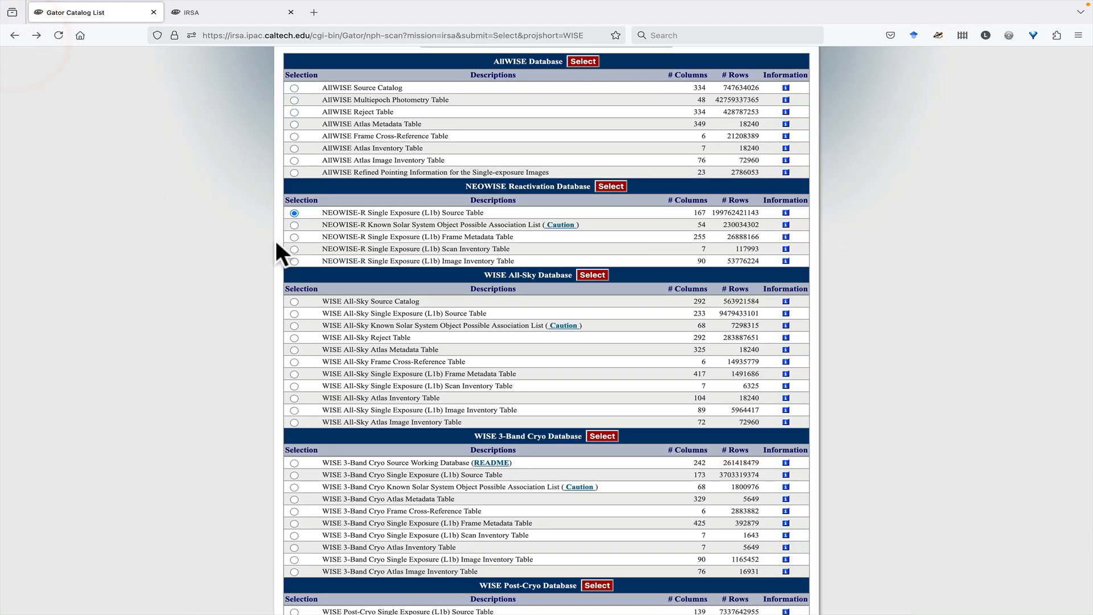
left_click(293, 224)
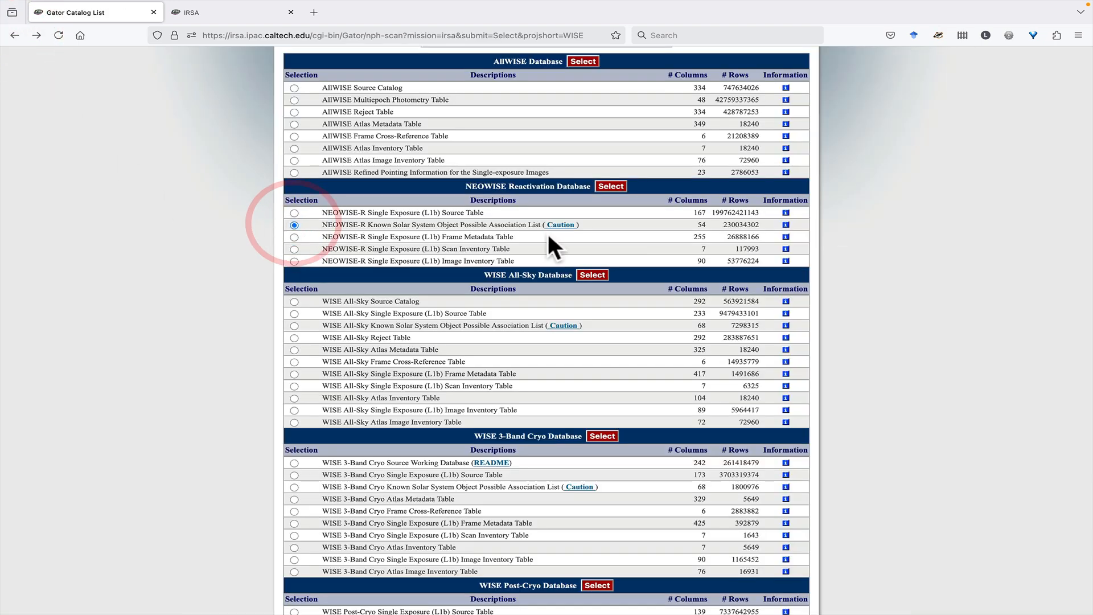
left_click(619, 187)
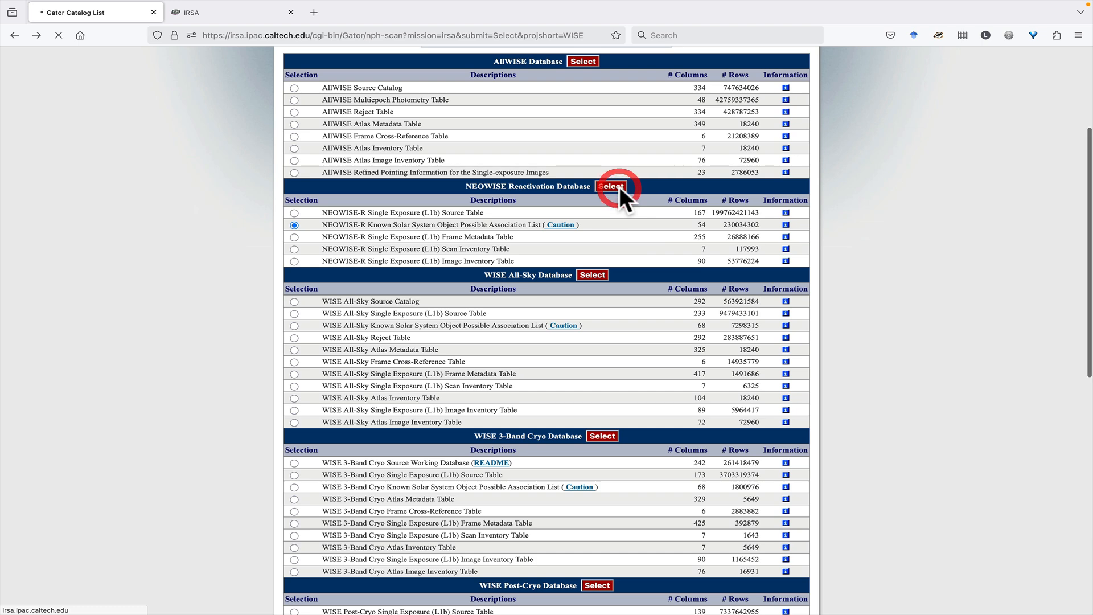
- Run an all-sky search with the additional SQL constraint objid like '%Victoria%'
scroll(610, 252, "down", 1)
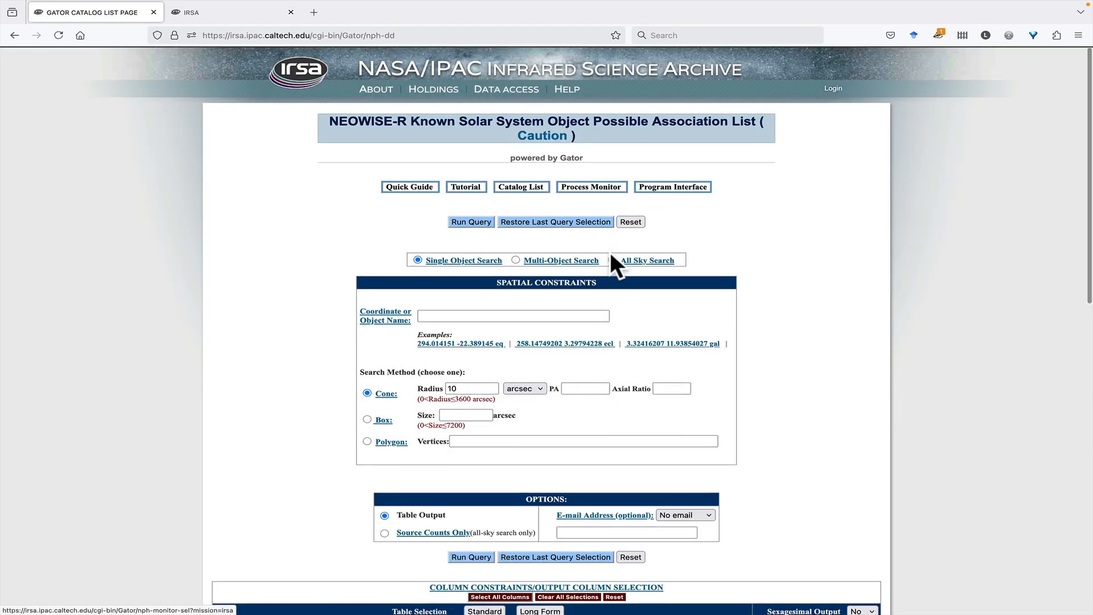
left_click(613, 257)
scroll(883, 300, "down", 10)
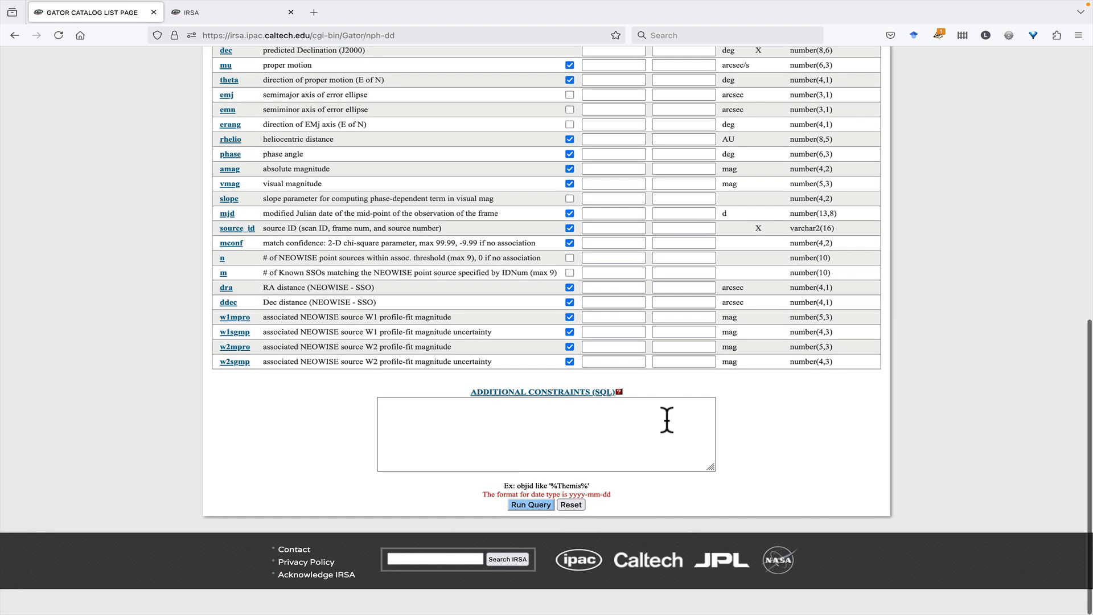
left_click(666, 420)
type("objid like '%Victoria%'")
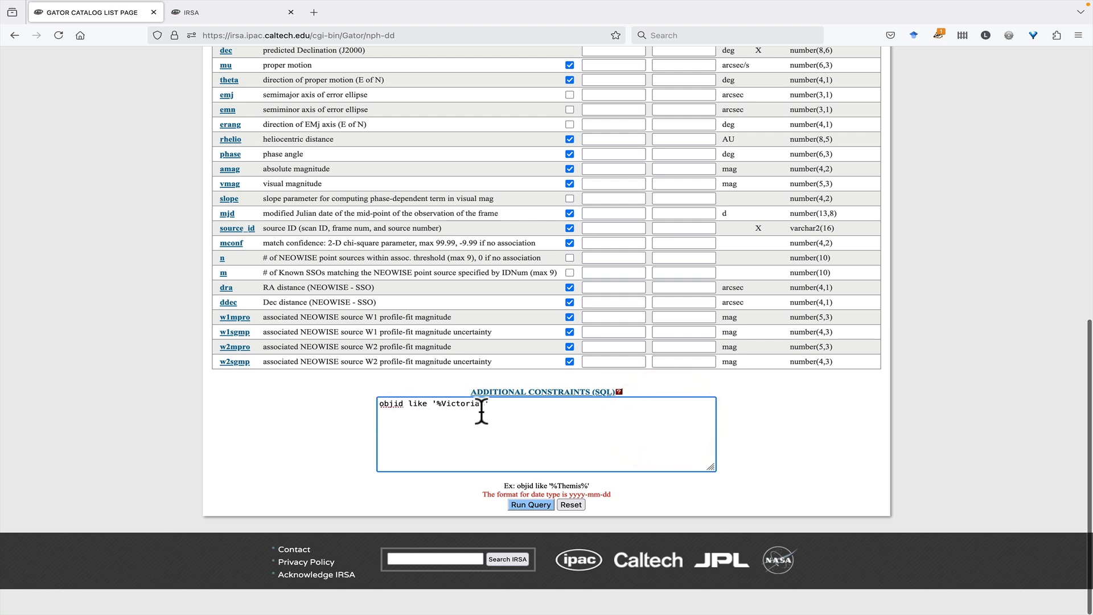
left_click(529, 504)
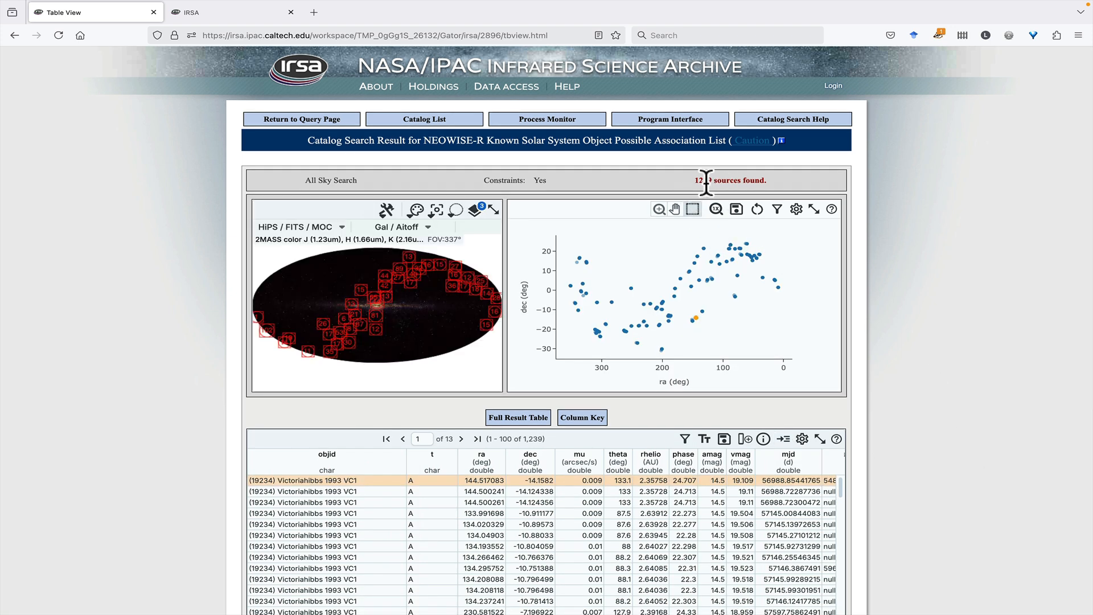
- Examine the object names in the objid column of the search results table
scroll(916, 350, "down", 2)
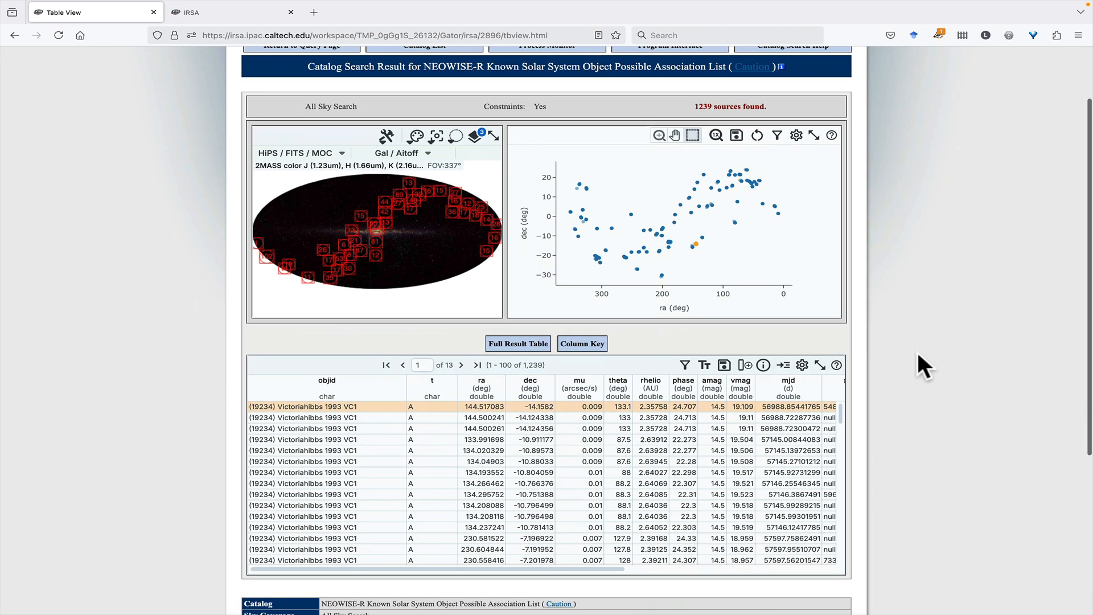
scroll(916, 350, "down", 1)
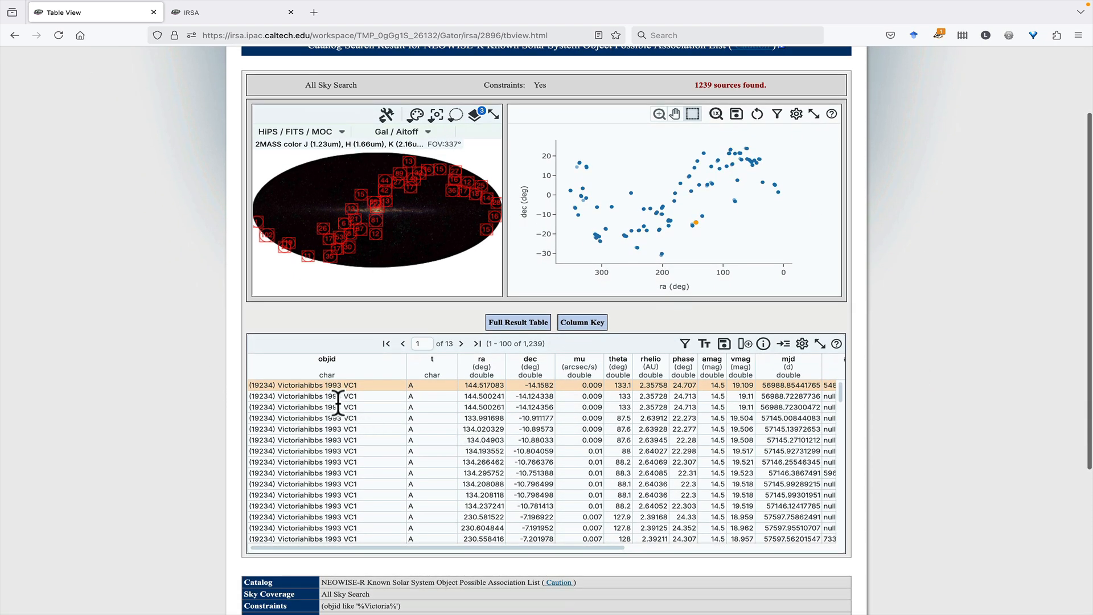
scroll(338, 406, "down", 2)
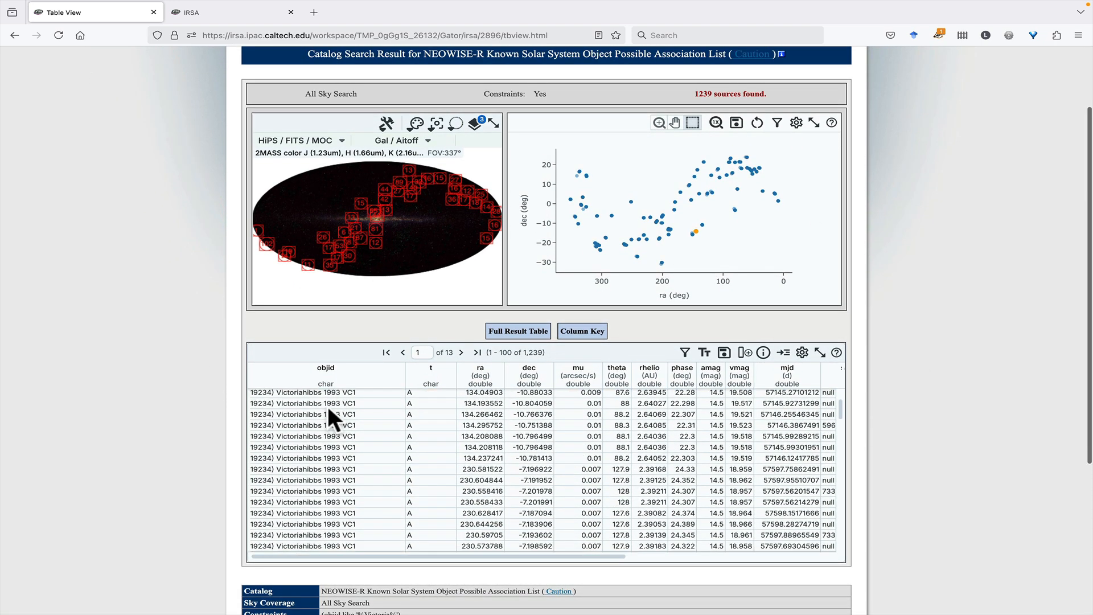
scroll(328, 409, "down", 10)
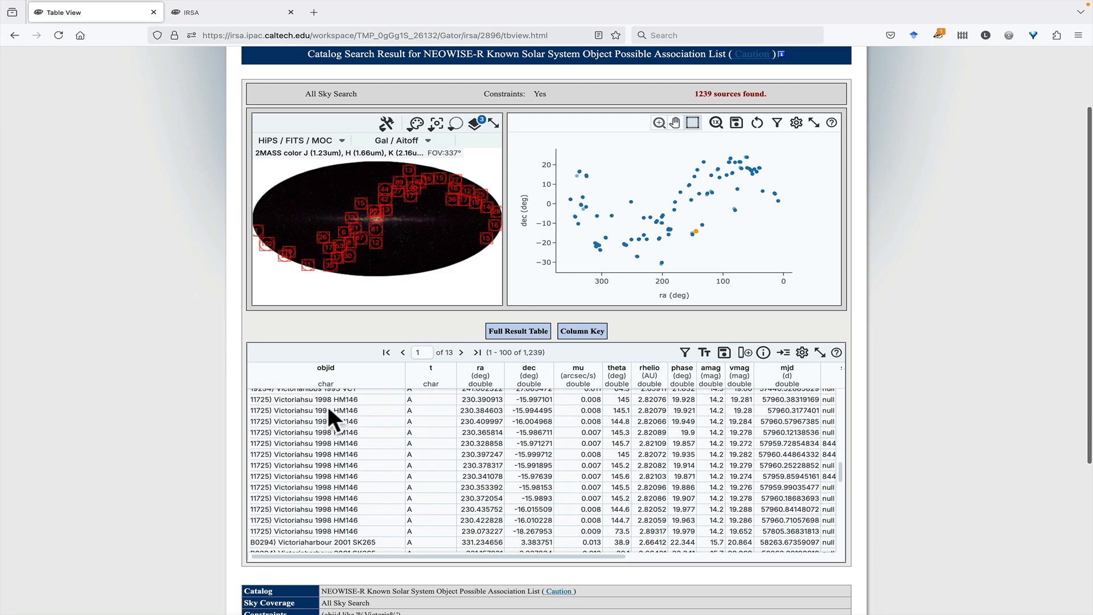
scroll(328, 406, "down", 10)
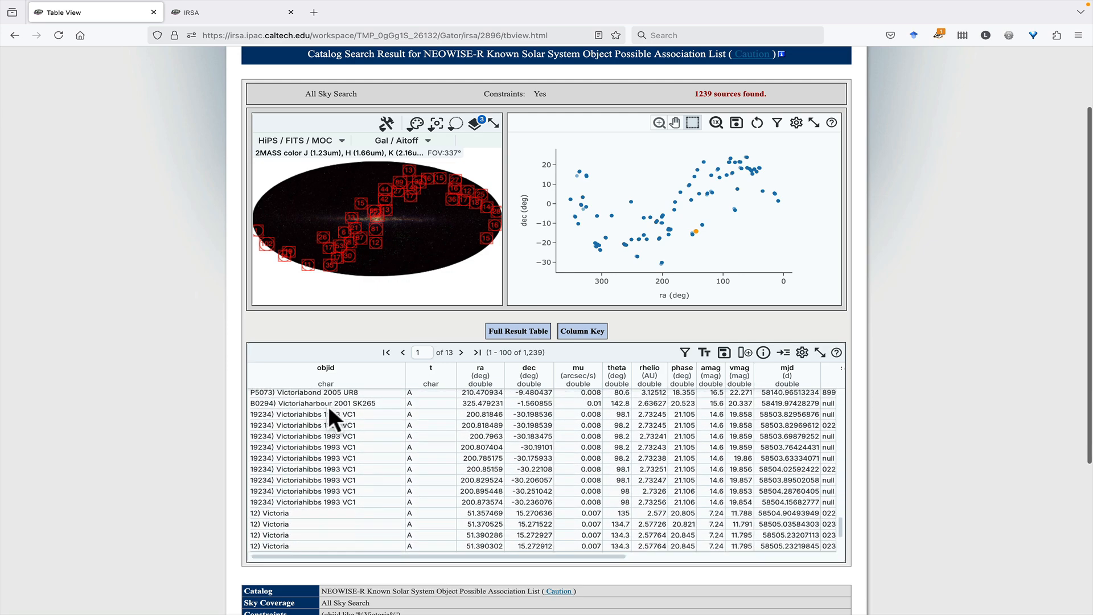
scroll(327, 405, "down", 5)
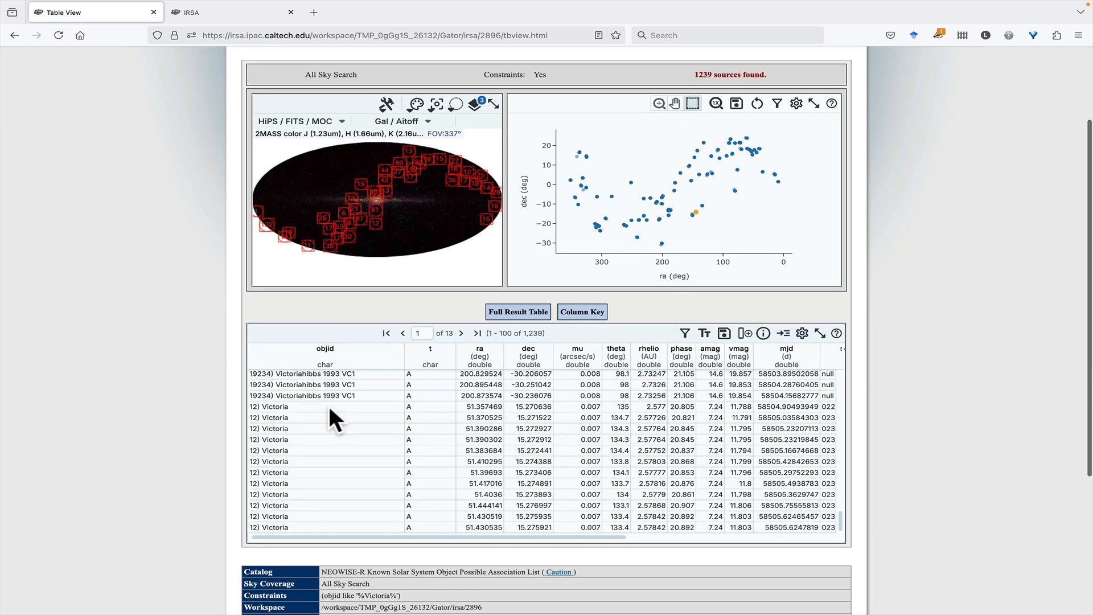
scroll(328, 399, "up", 1)
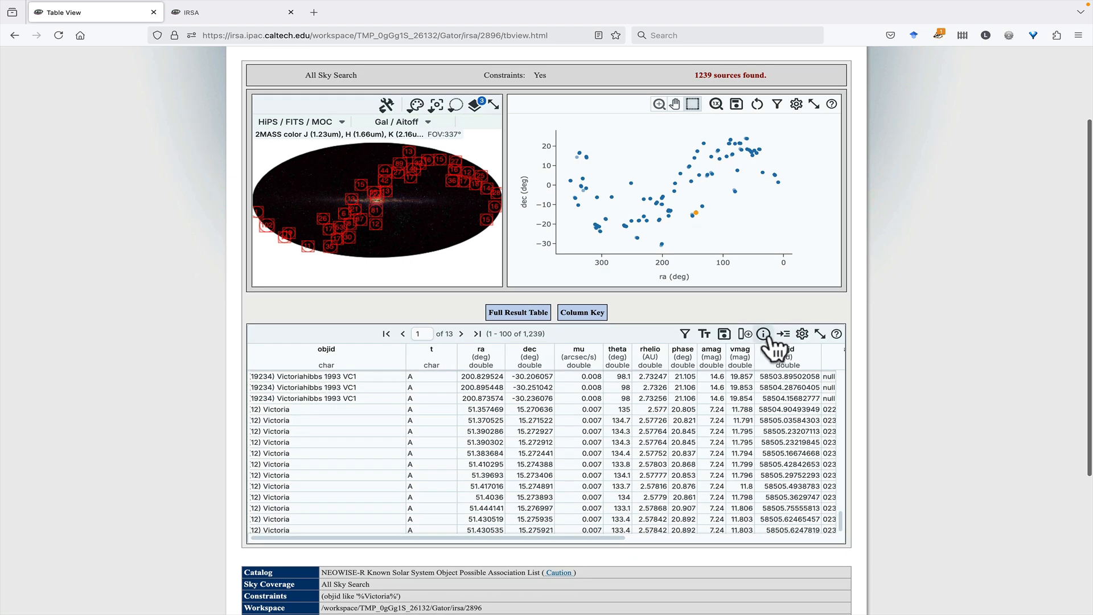
- Filter the results table's objid column to objects matching "(12) Victoria"
left_click(684, 333)
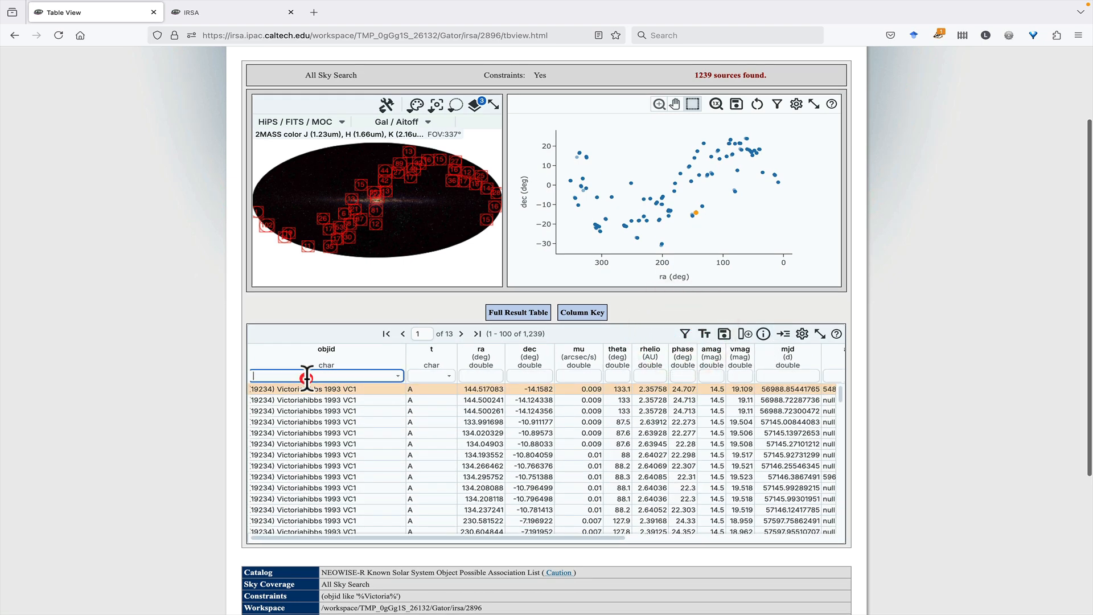
left_click(308, 376)
type("(12 ")
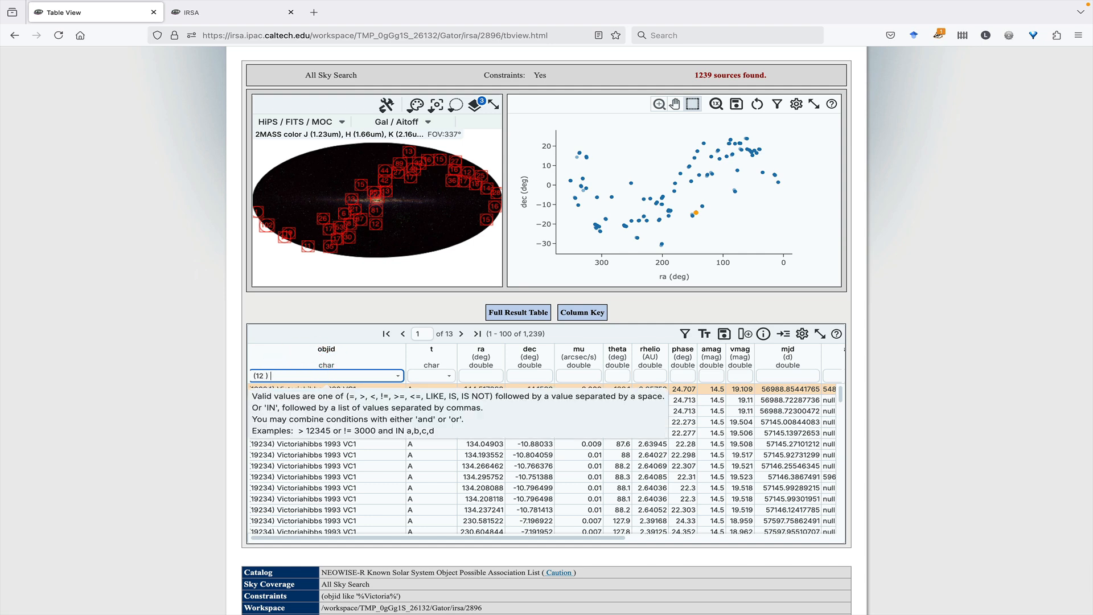
type(")")
key("BackSpace")
key("BackSpace")
type(") Victoria")
key("Return")
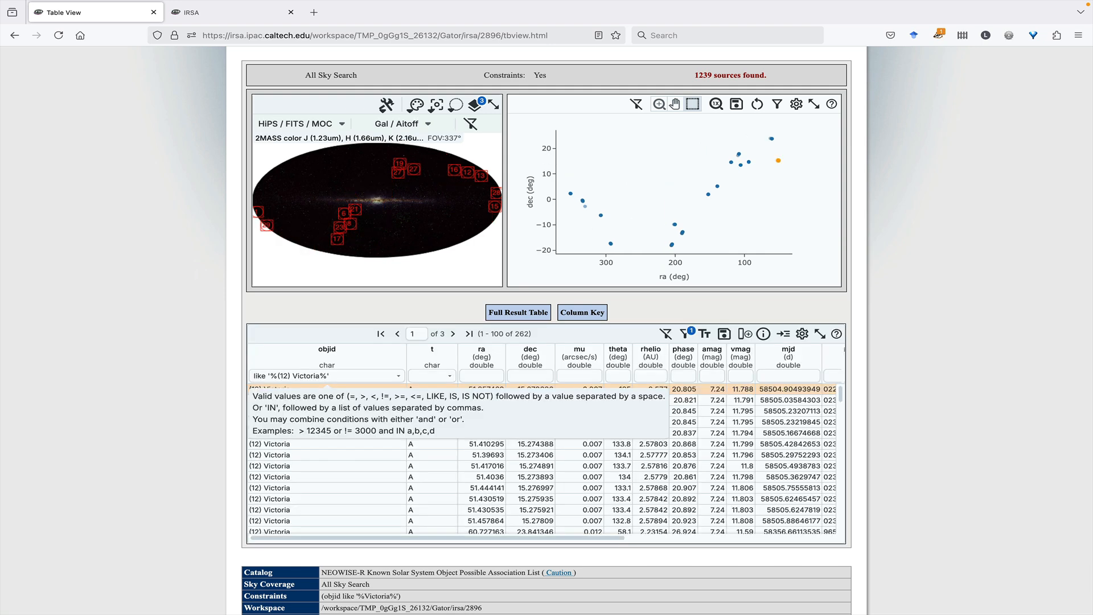